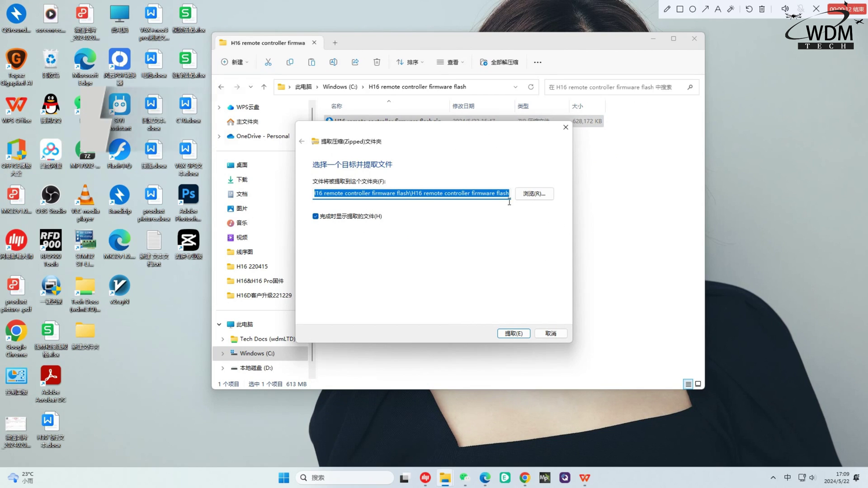
Extract the H16 firmware zip into C:\H16 remote controller firmware flash and dismiss the mail notification.
left_click(534, 193)
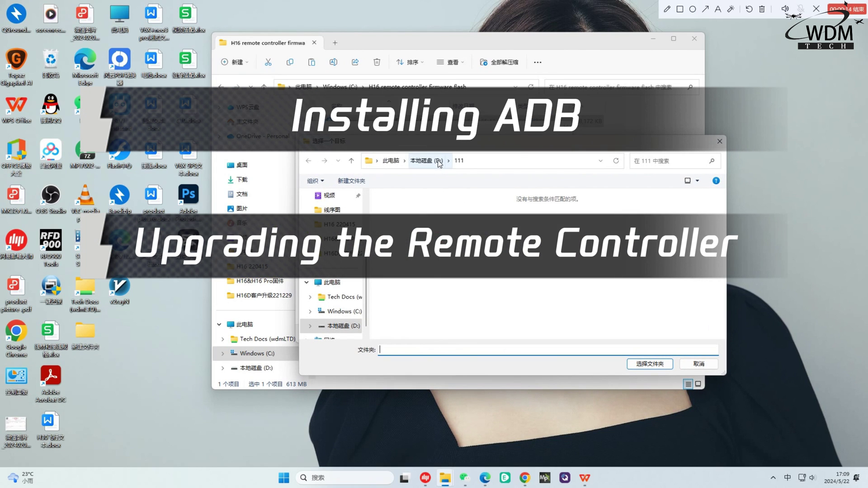
left_click(340, 311)
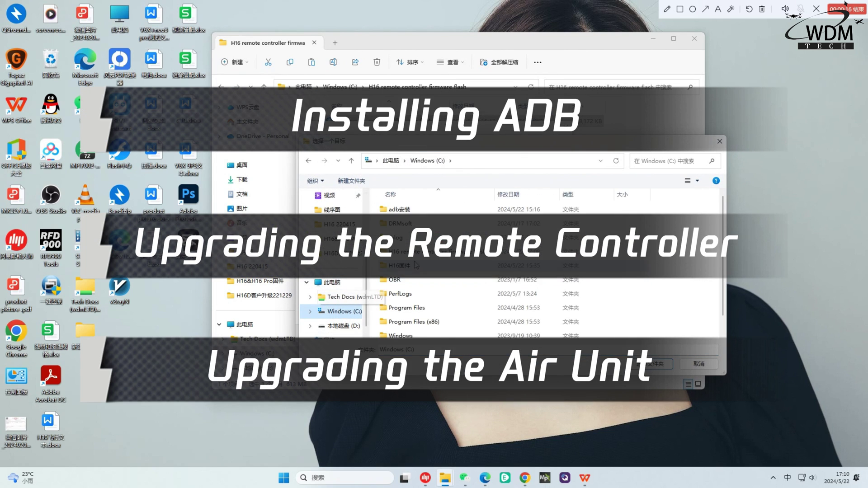
double_click(427, 251)
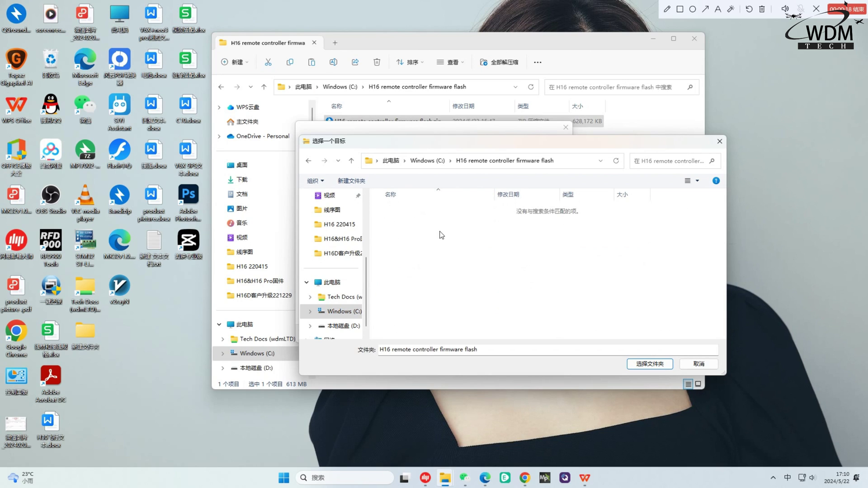
left_click(644, 368)
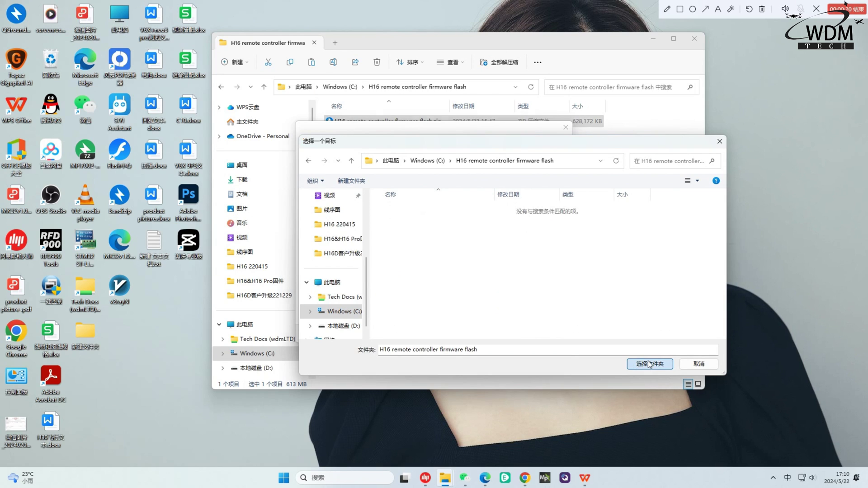
left_click(512, 334)
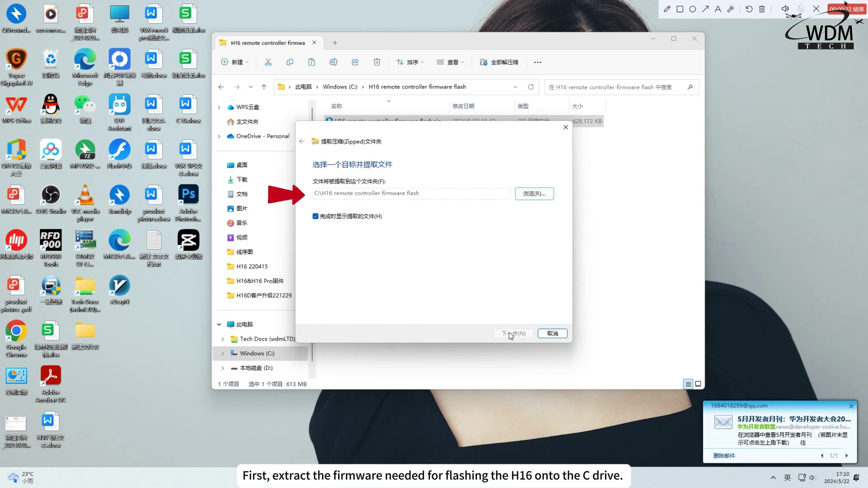
left_click(851, 406)
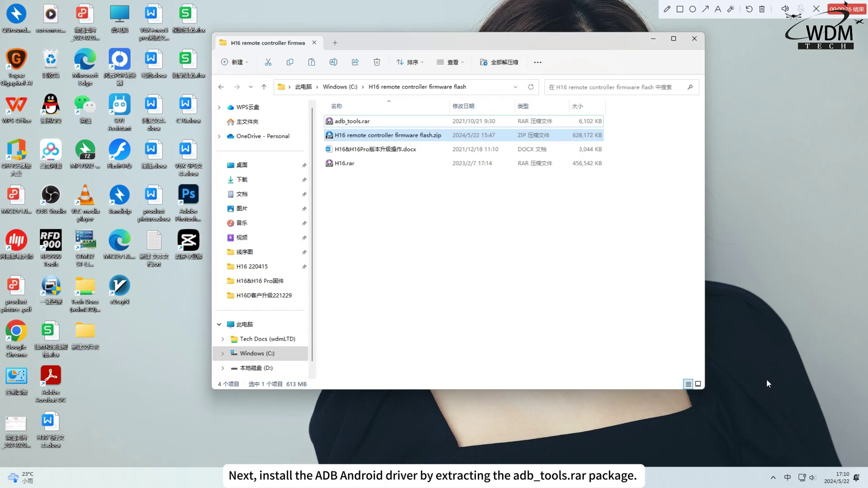
Extract adb_tools.rar into the current folder and close the finished extraction window.
left_click(386, 120)
right_click(404, 118)
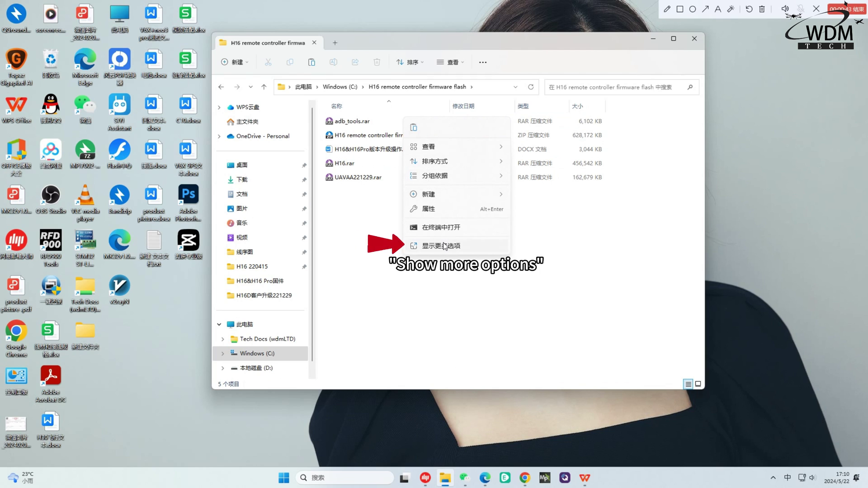
right_click(347, 123)
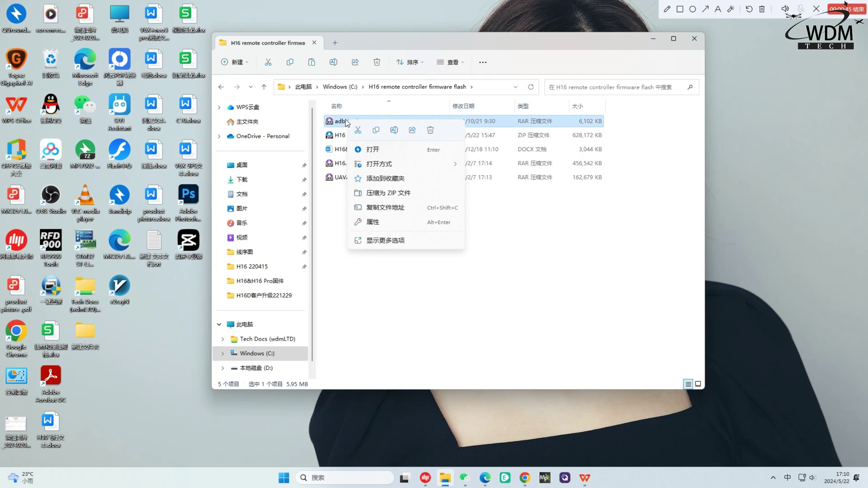
left_click(396, 244)
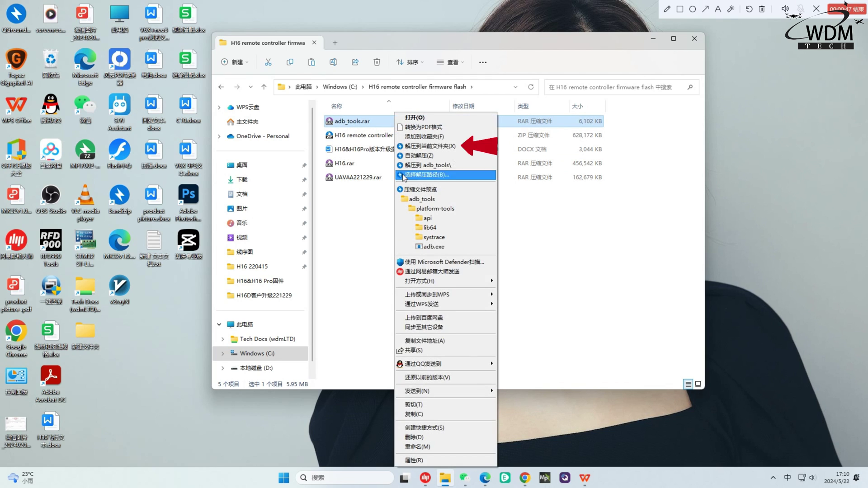
left_click(420, 147)
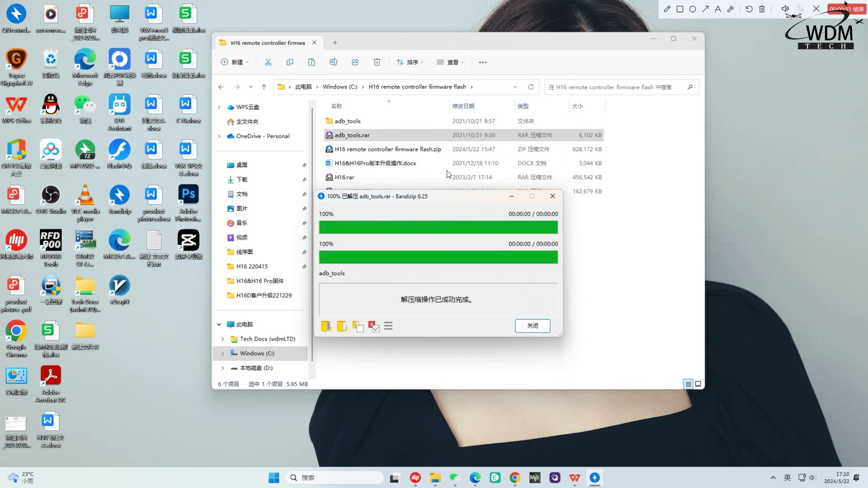
left_click(538, 332)
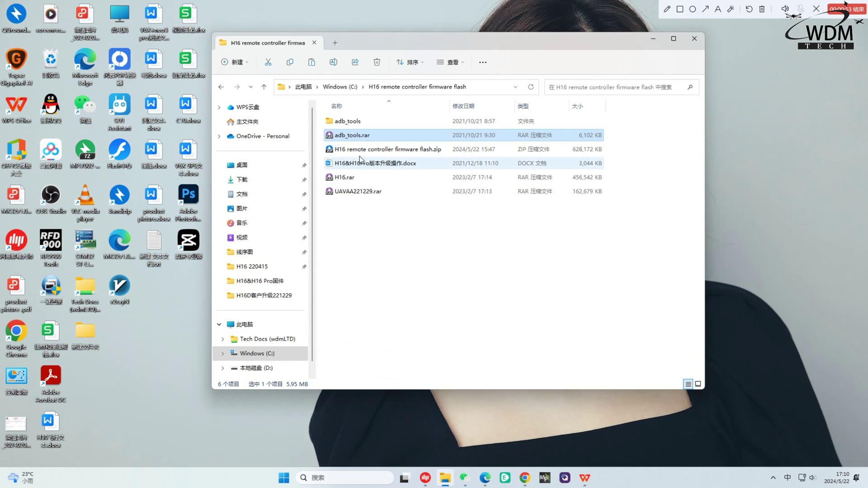
Check the extracted adb_tools\platform-tools folder for adb.exe, then return to the root of the C drive.
double_click(365, 122)
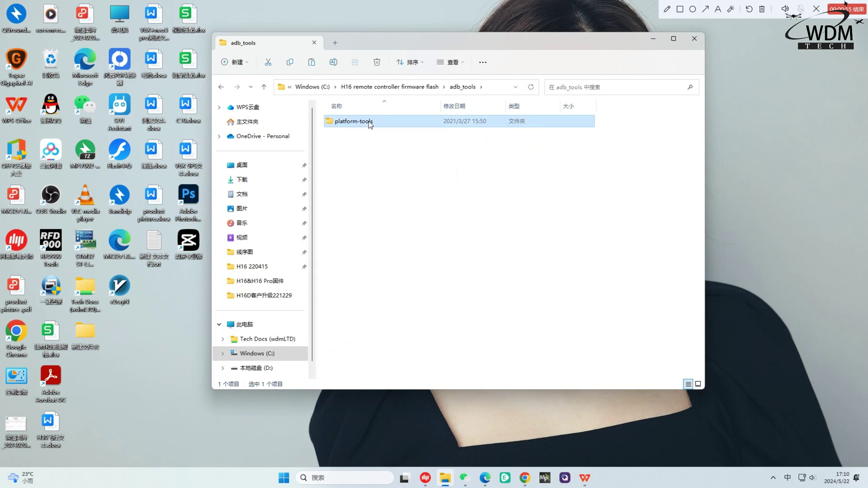
double_click(368, 122)
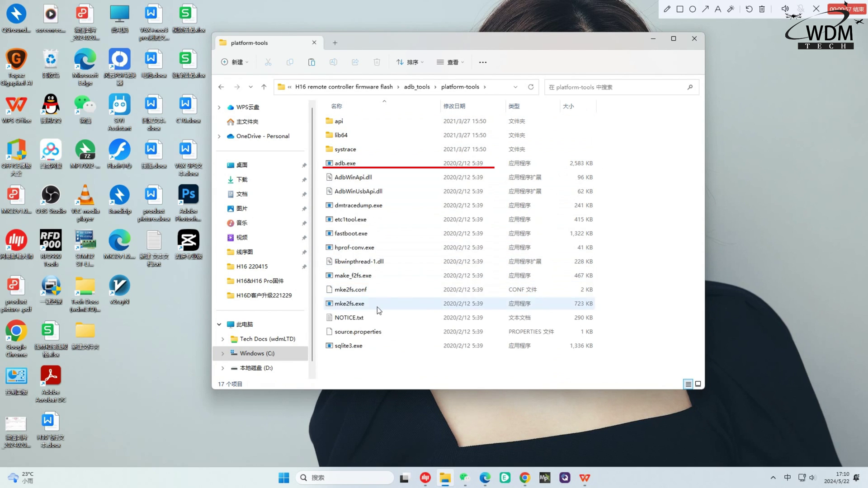
left_click_drag(323, 168, 495, 167)
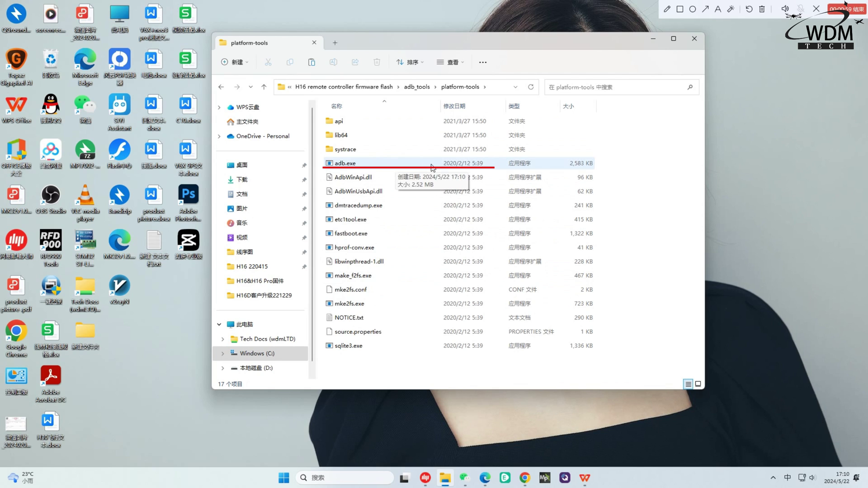
left_click(221, 87)
left_click(222, 87)
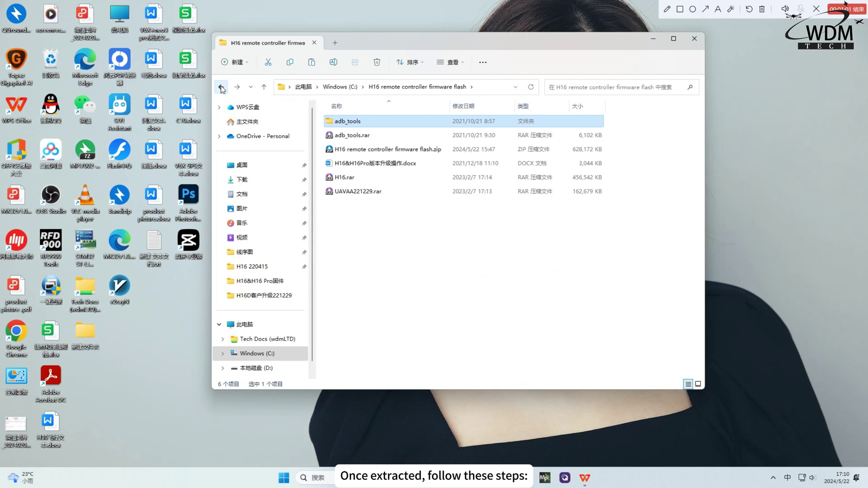
left_click(221, 88)
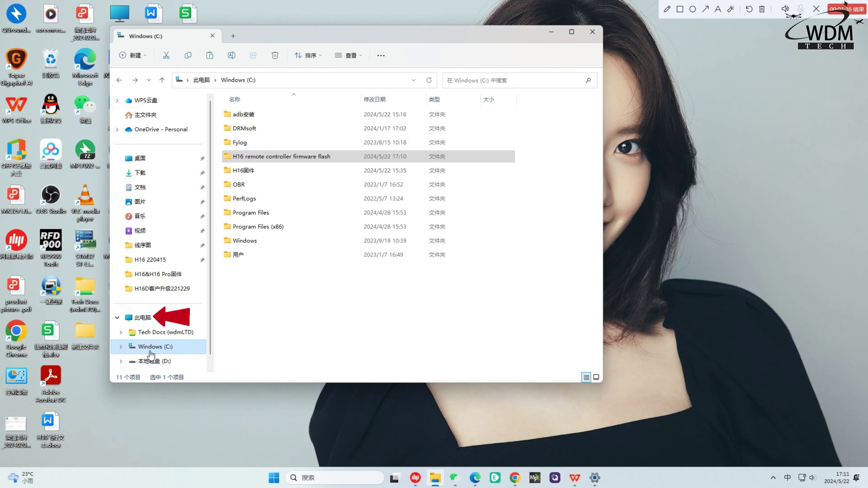
Open the computer's environment variables through its properties and advanced system settings.
right_click(138, 319)
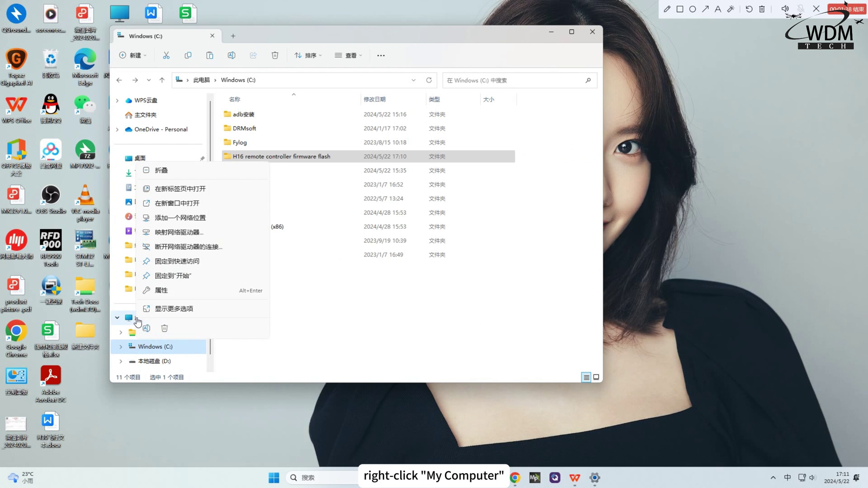
left_click(176, 288)
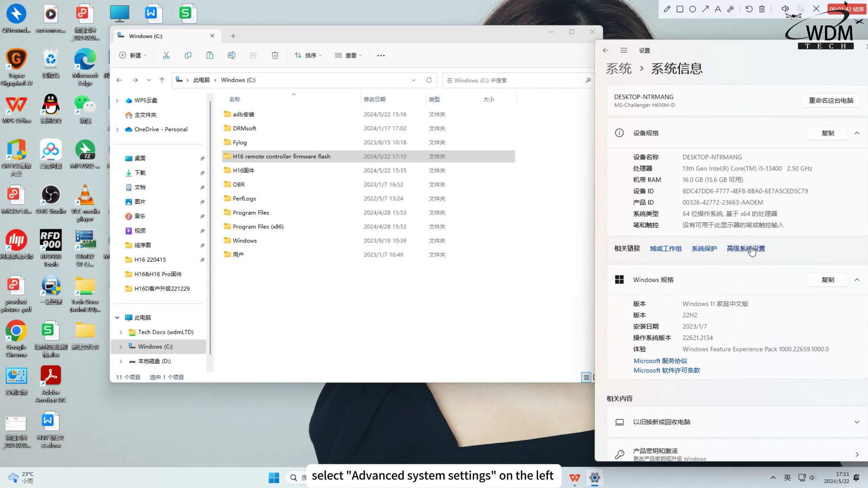
left_click(752, 250)
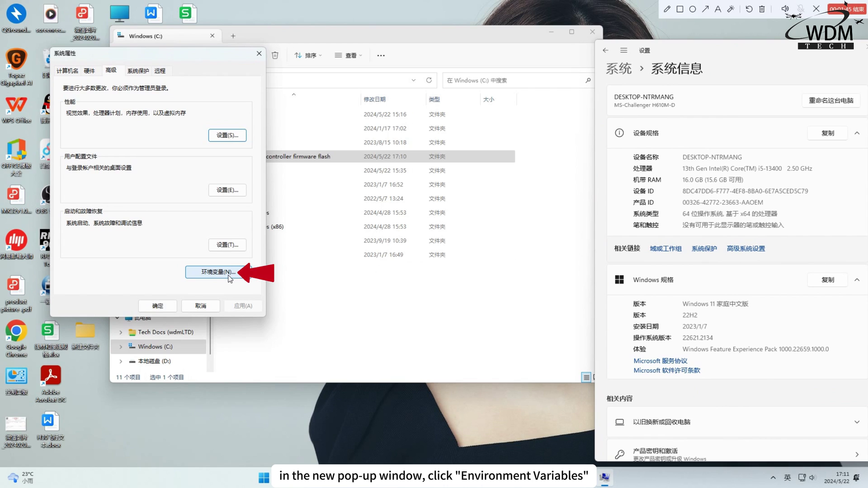
left_click(218, 272)
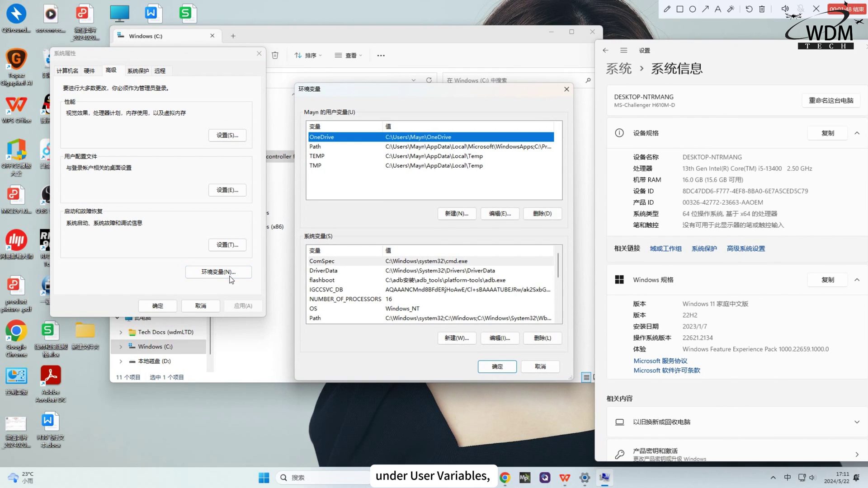
Add a new blank entry to the user variable Path.
left_click(319, 147)
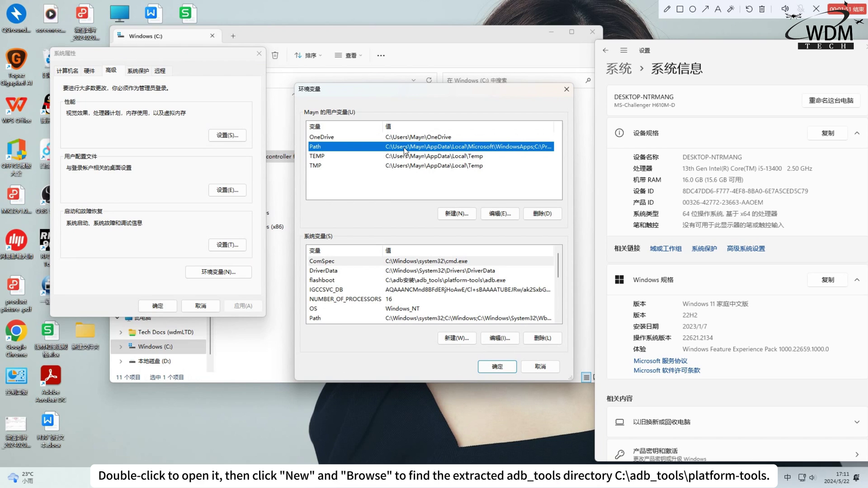
left_click(514, 216)
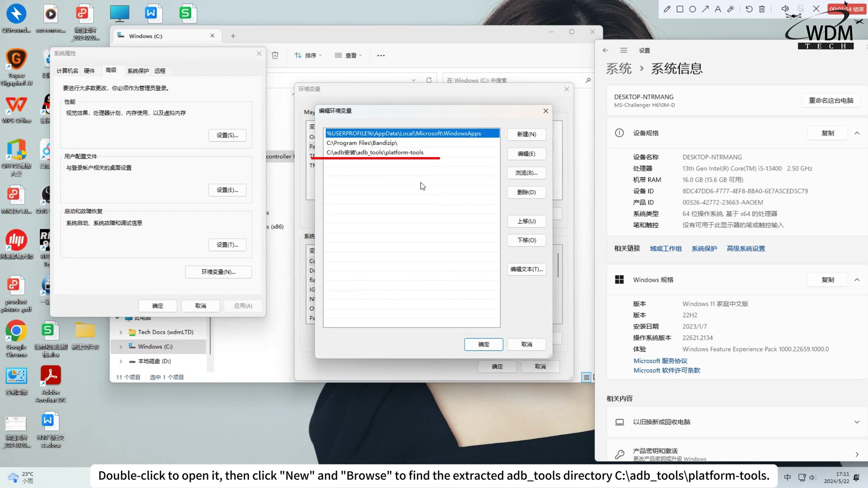
left_click(382, 156)
left_click(383, 163)
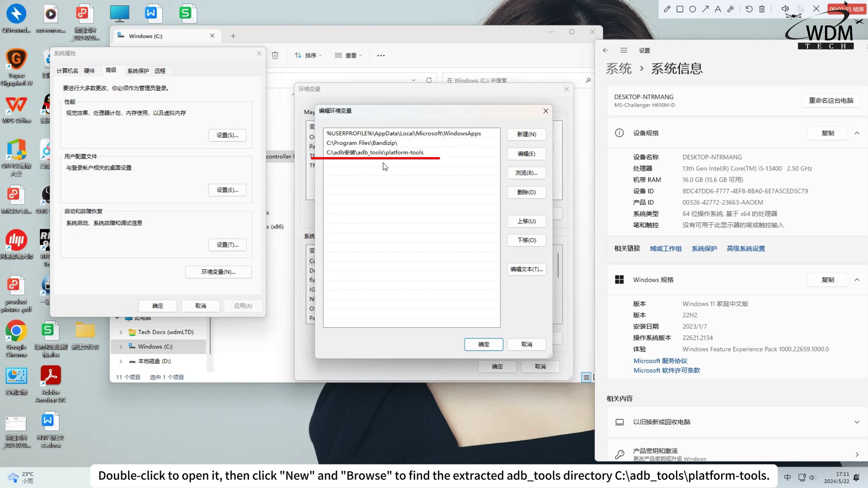
double_click(384, 163)
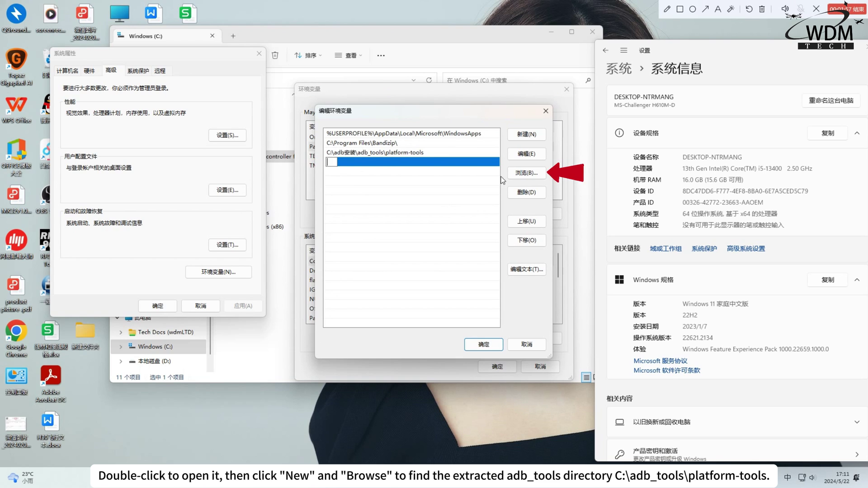
Set the new Path entry to the C:\H16 remote controller firmware flash\adb_tools\platform-tools folder and save the variable.
left_click(524, 174)
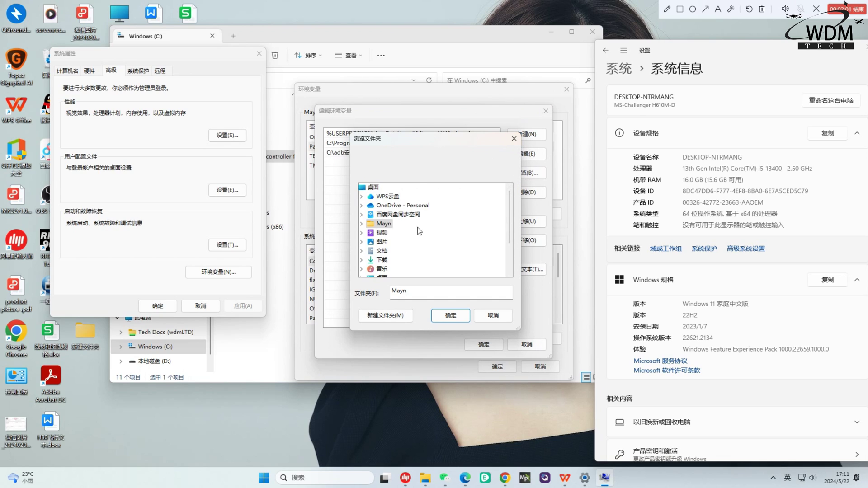
scroll(404, 246, "down", 1)
left_click(362, 260)
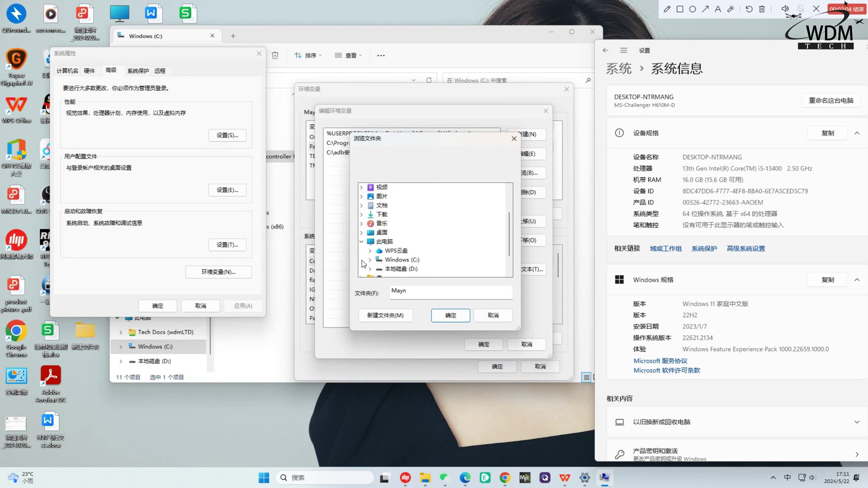
double_click(413, 234)
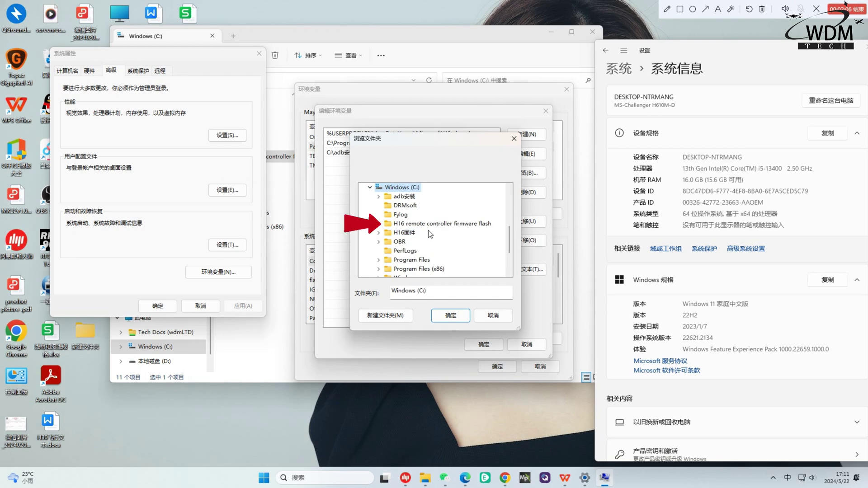
double_click(424, 223)
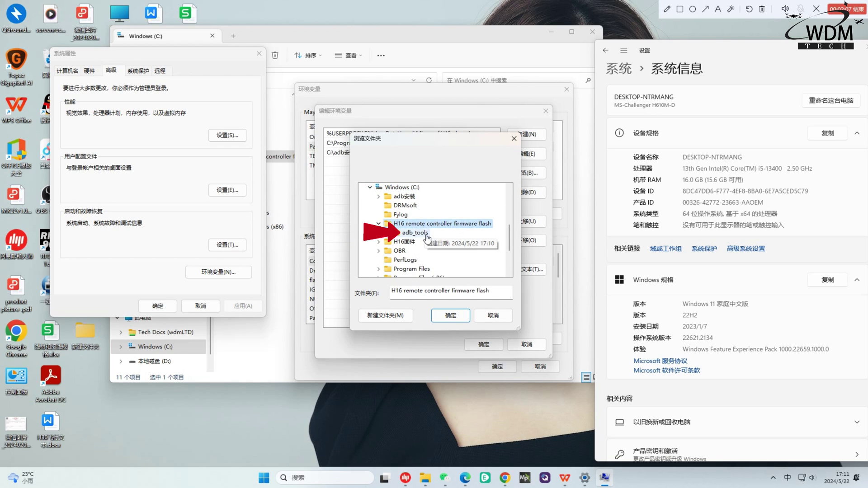
double_click(424, 233)
left_click(429, 251)
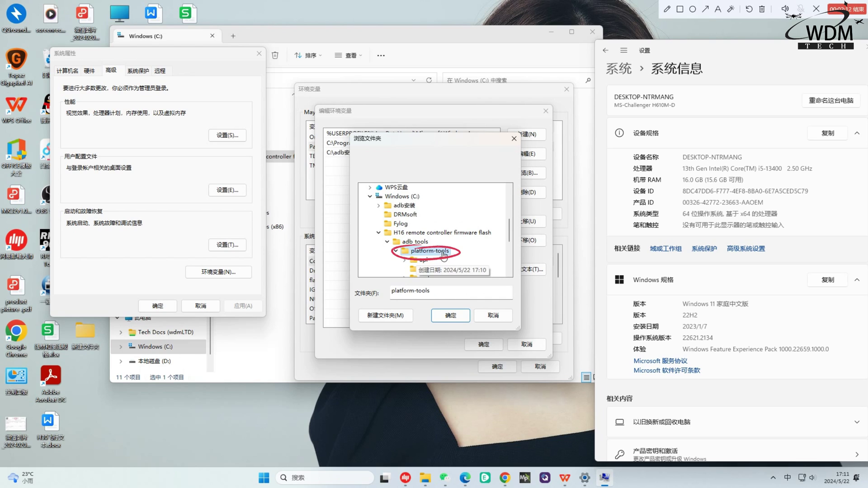
left_click(451, 316)
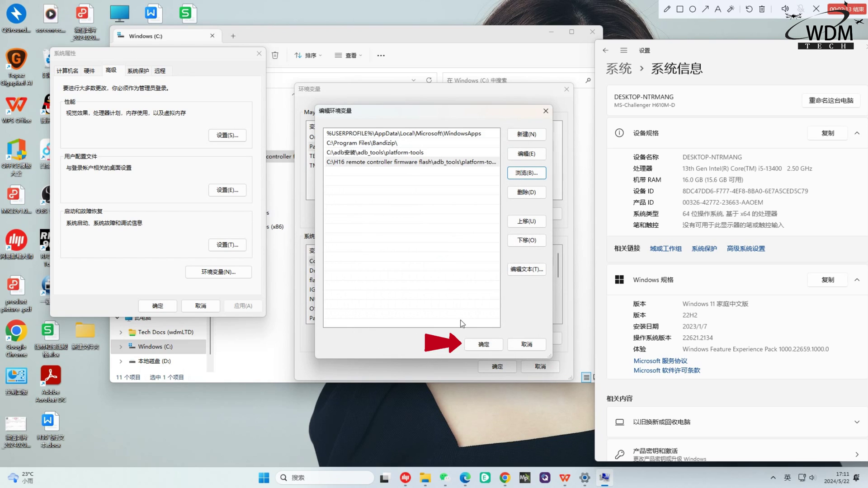
left_click(484, 345)
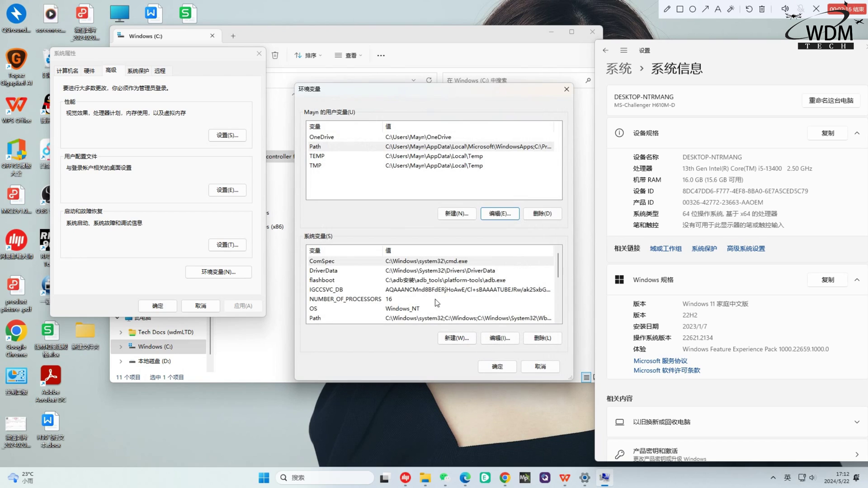
Start a new system variable and name it flashboot.
scroll(470, 274, "down", 1)
scroll(452, 289, "down", 1)
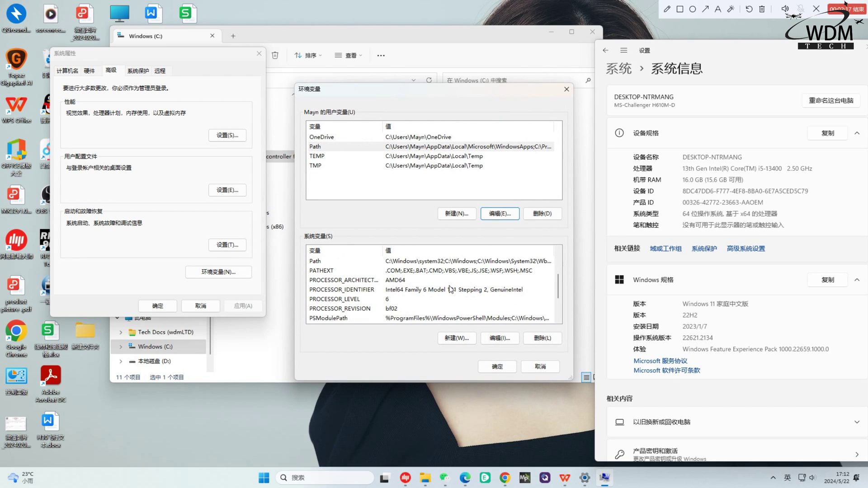
scroll(451, 290, "up", 2)
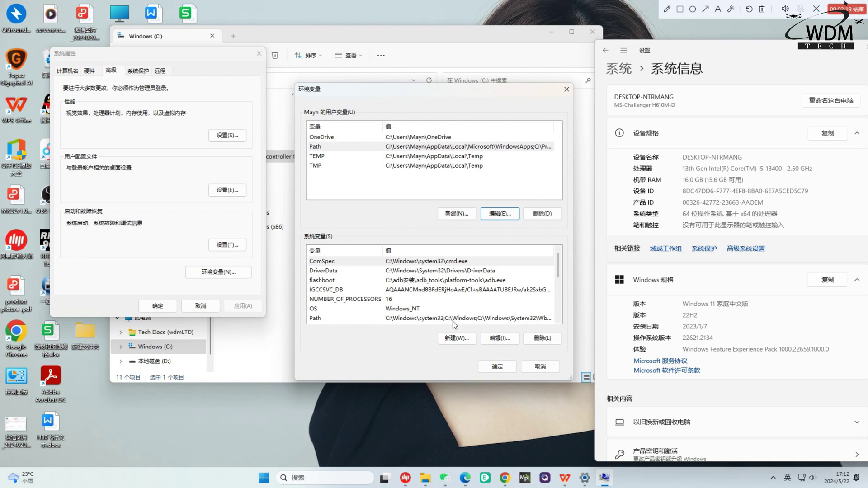
left_click(457, 338)
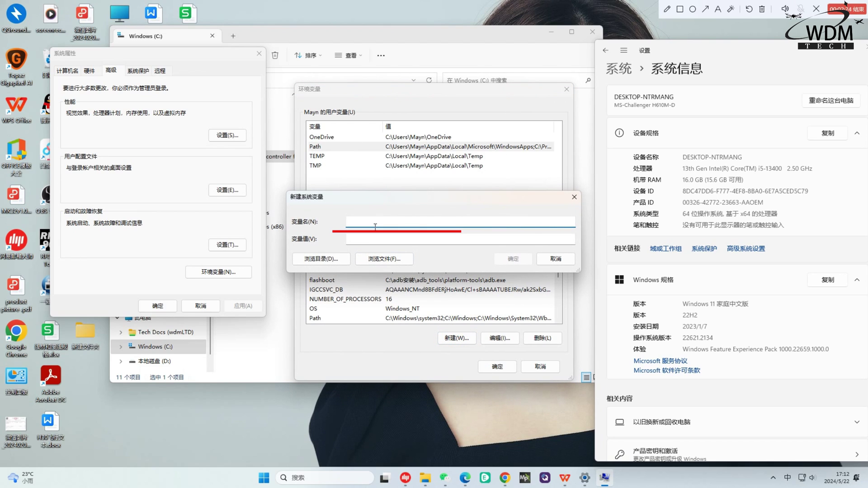
type("f")
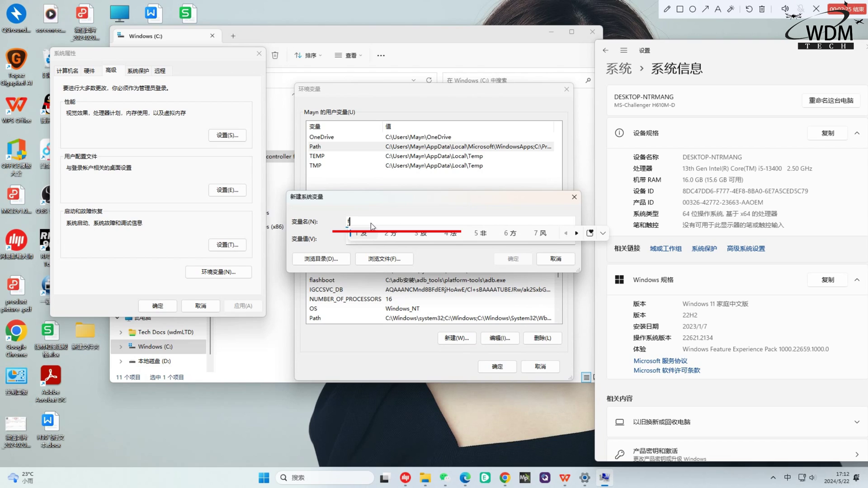
key("shift")
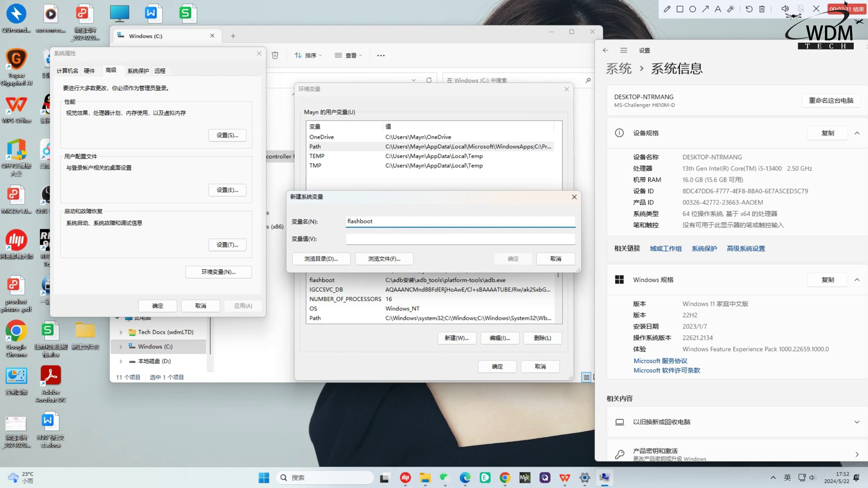
Set the flashboot value to adb.exe in C:\H16 remote controller firmware flash\adb_tools\platform-tools and save the variable.
left_click(389, 244)
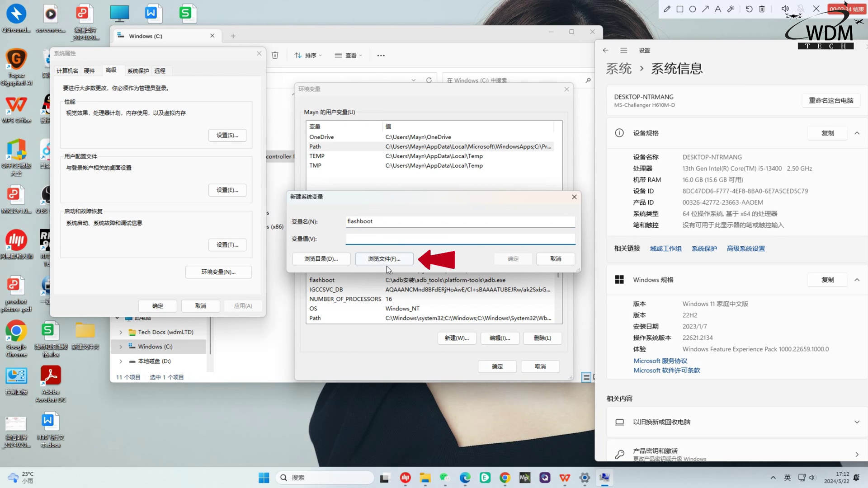
left_click(391, 262)
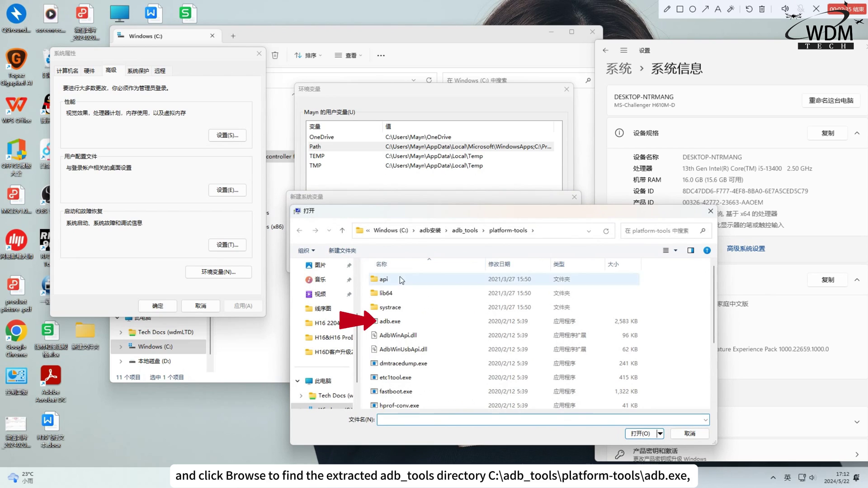
left_click(400, 321)
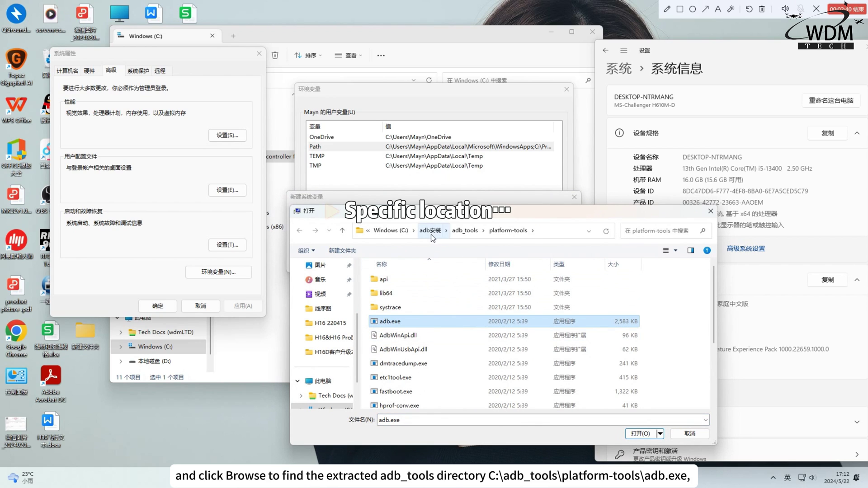
left_click(384, 231)
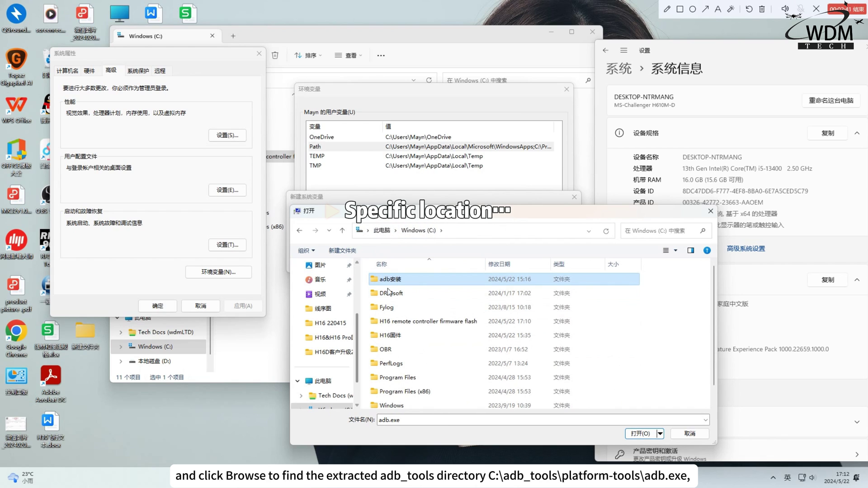
double_click(413, 321)
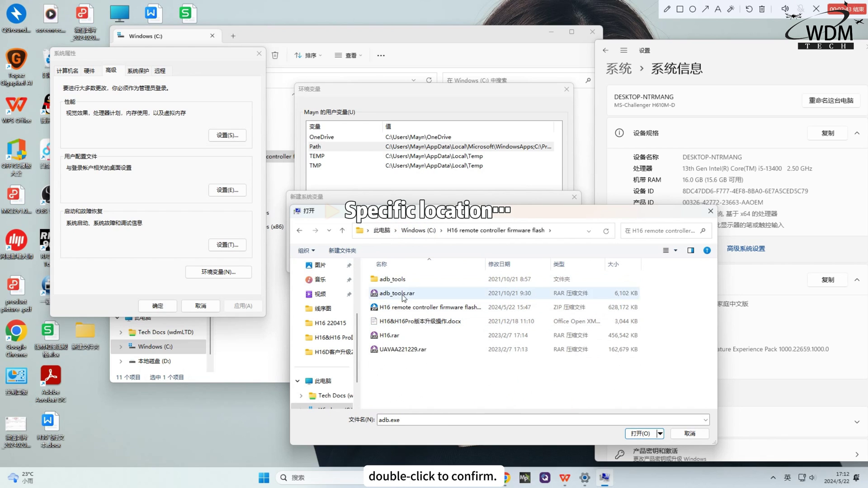
double_click(400, 282)
double_click(399, 282)
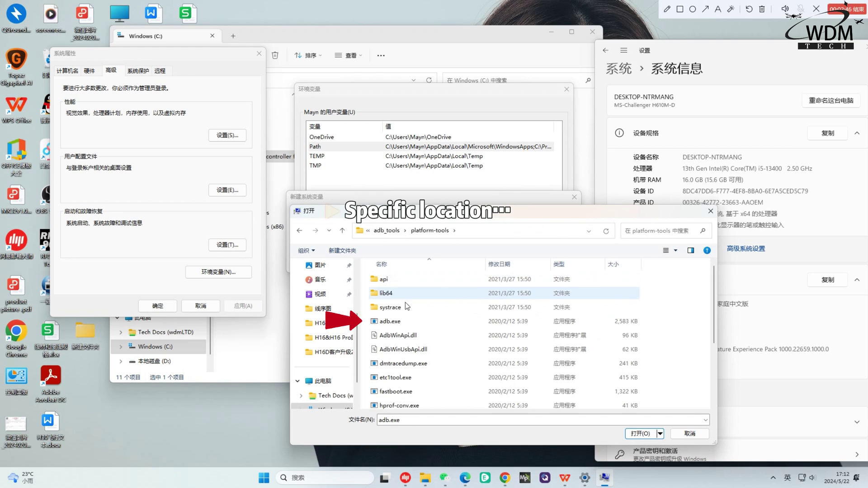
left_click(400, 322)
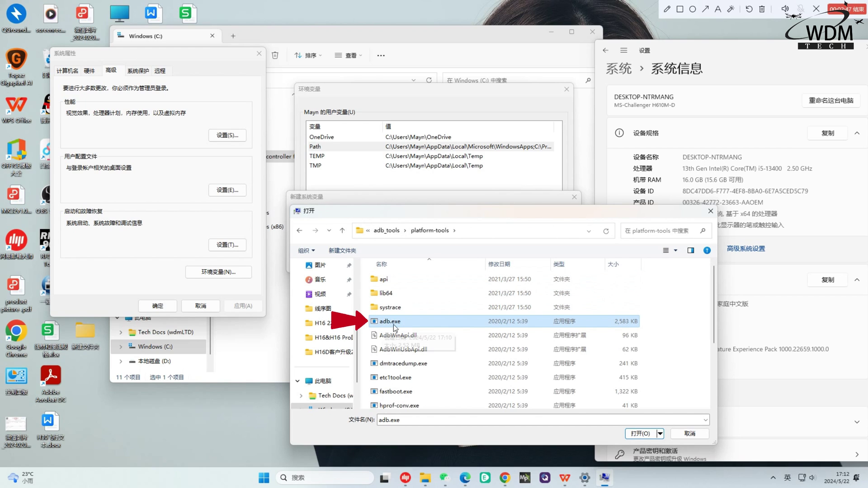
left_click(635, 435)
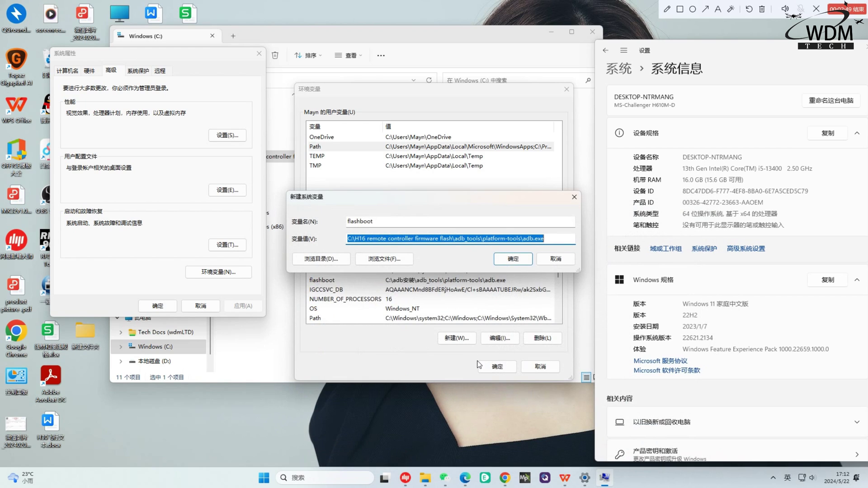
key("Return")
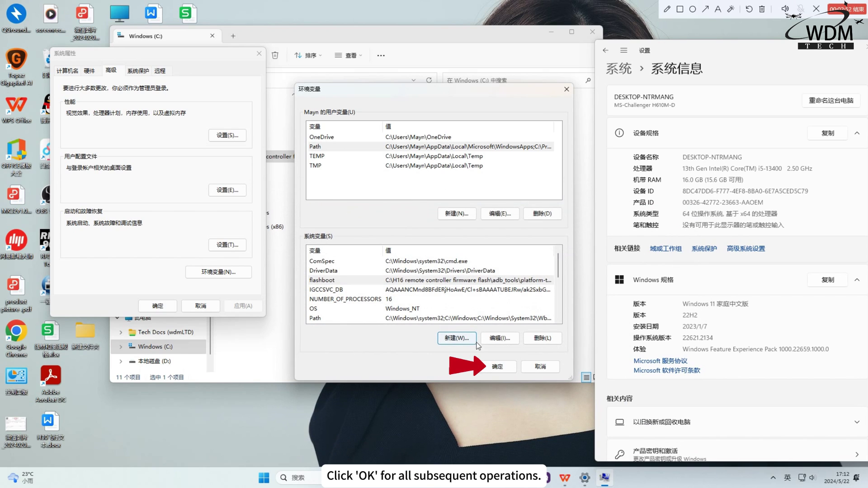
Confirm the environment variable and system properties changes, and close the Settings window.
left_click(497, 367)
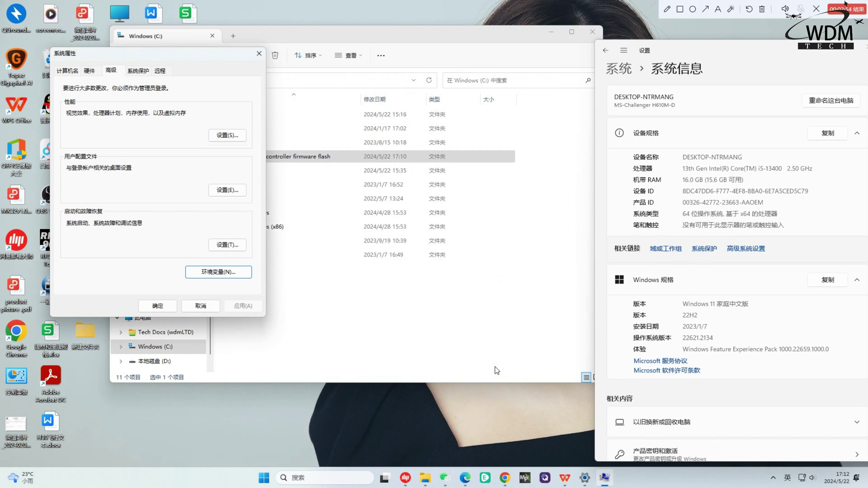
left_click(156, 308)
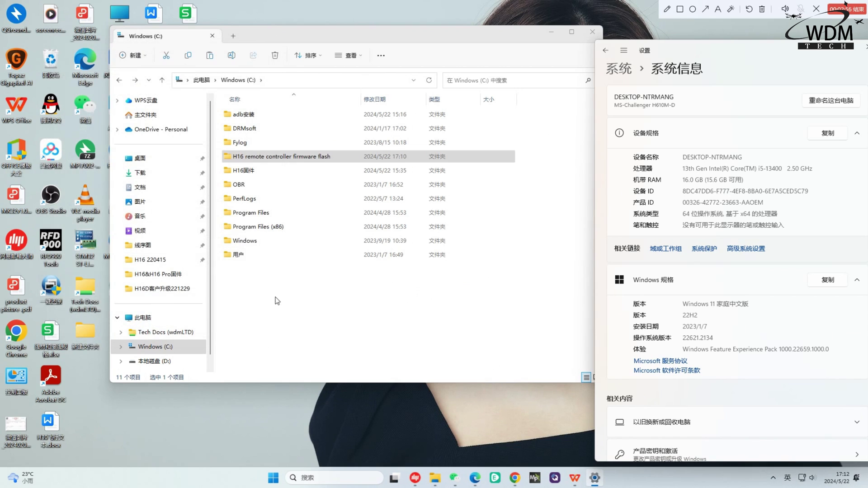
left_click(828, 50)
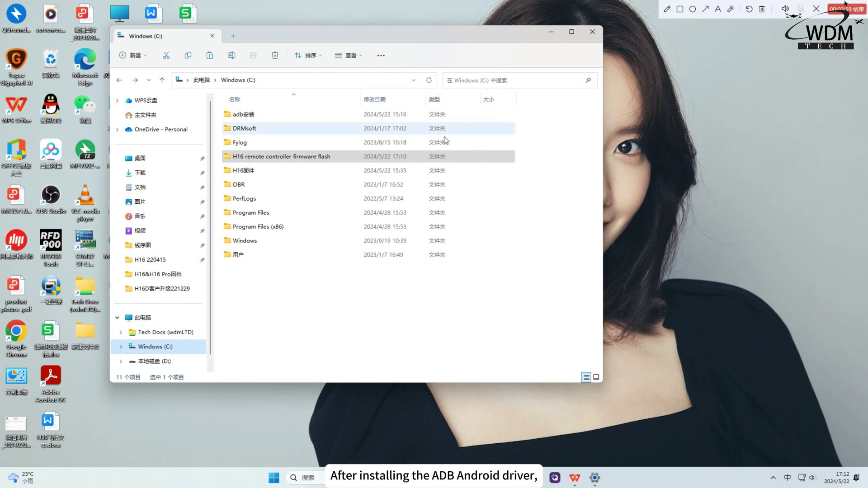
left_click(207, 458)
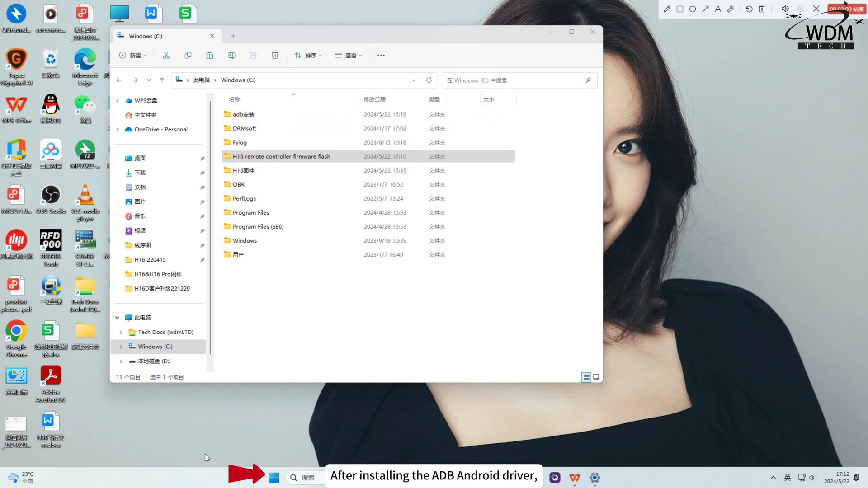
Open a command prompt by running CMD from the Run dialog.
right_click(271, 478)
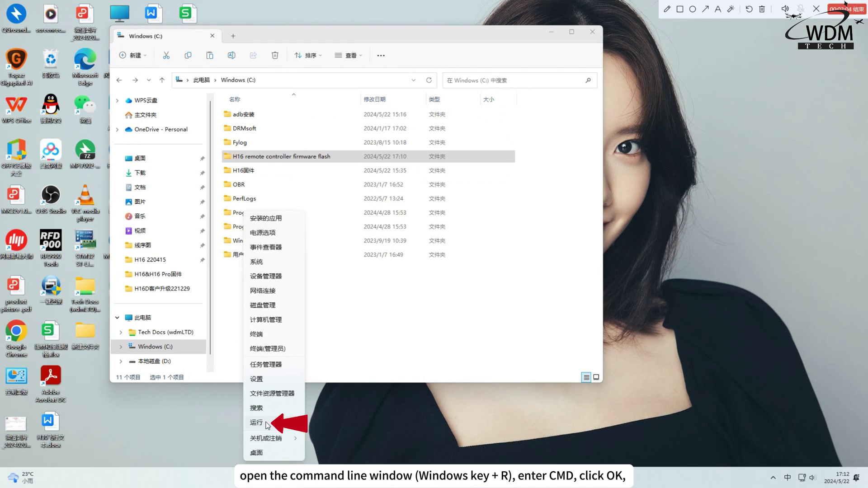
left_click(257, 423)
left_click_drag(10, 423, 183, 424)
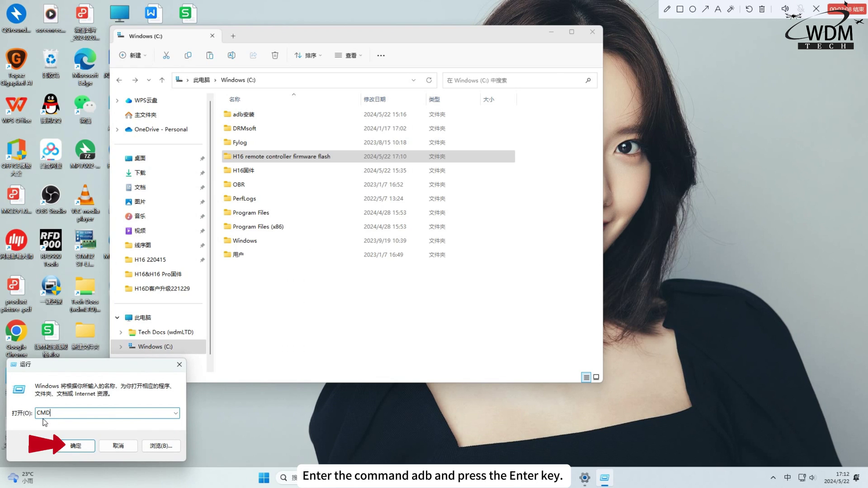
left_click(76, 446)
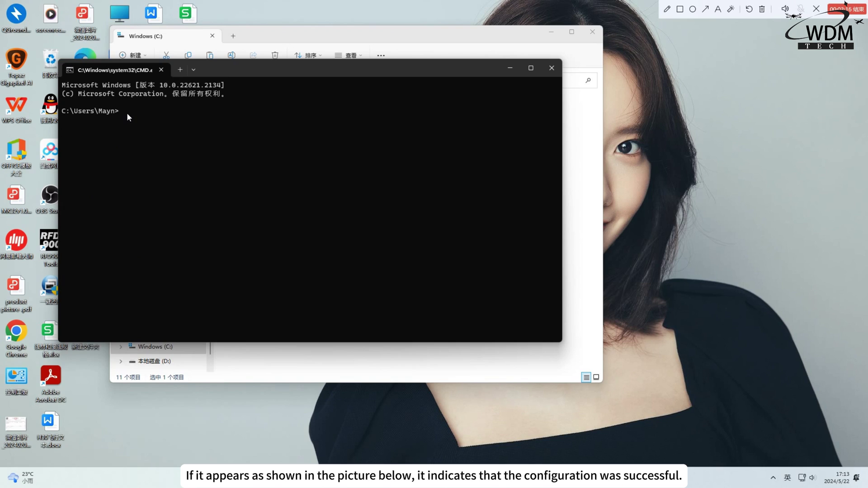
Run the adb command in the command prompt and dismiss the mail notification.
type("a")
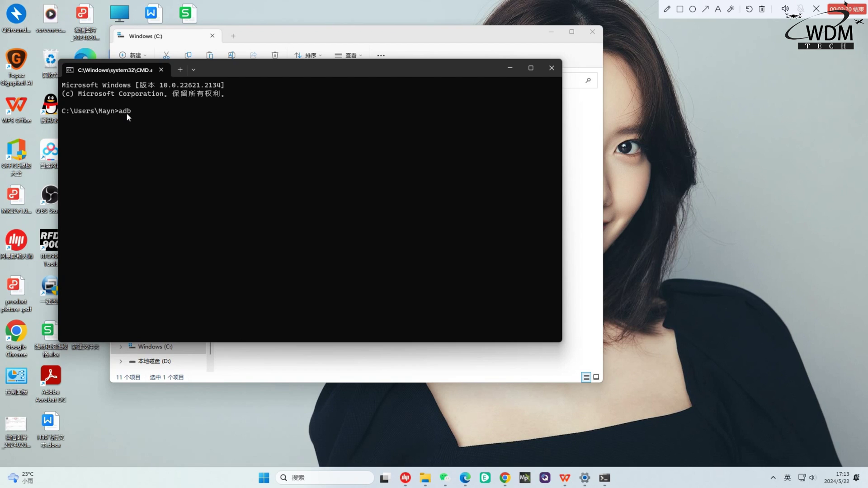
type("db")
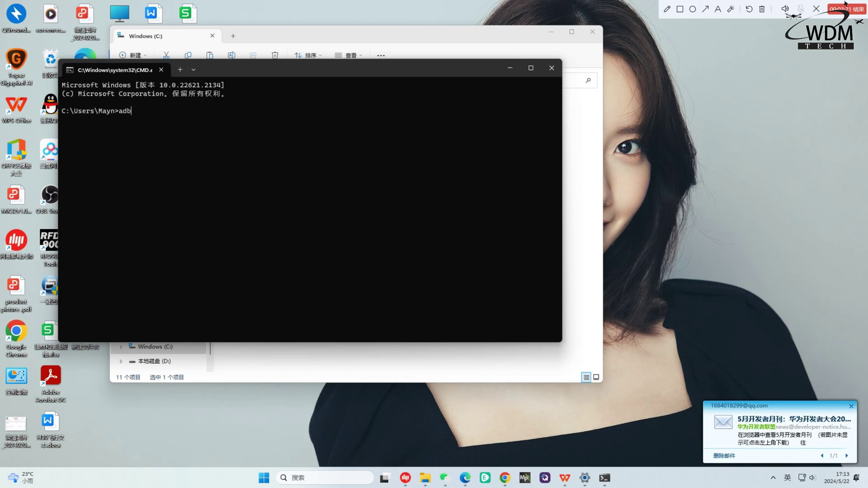
key("Return")
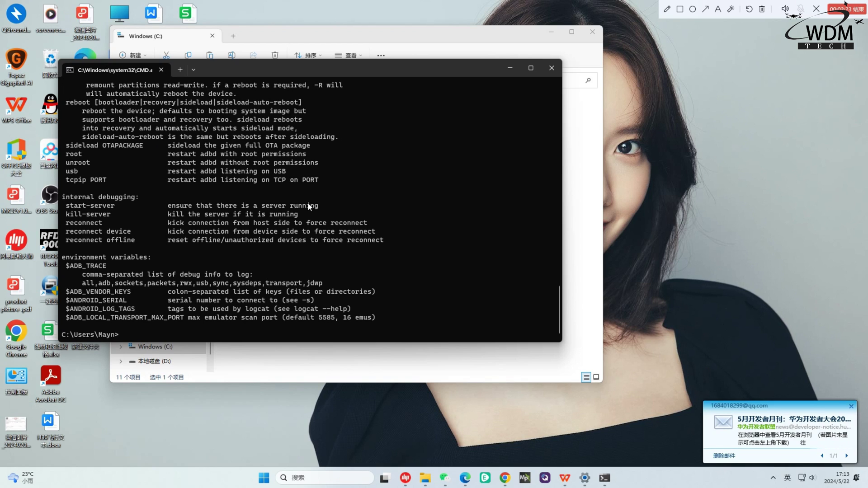
left_click(852, 406)
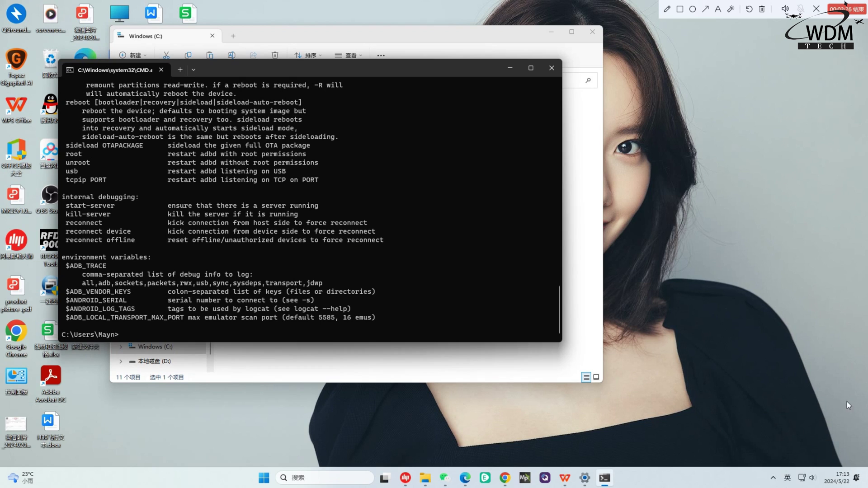
Review the adb command's output from beginning to end, and close the command prompt.
scroll(346, 176, "up", 20)
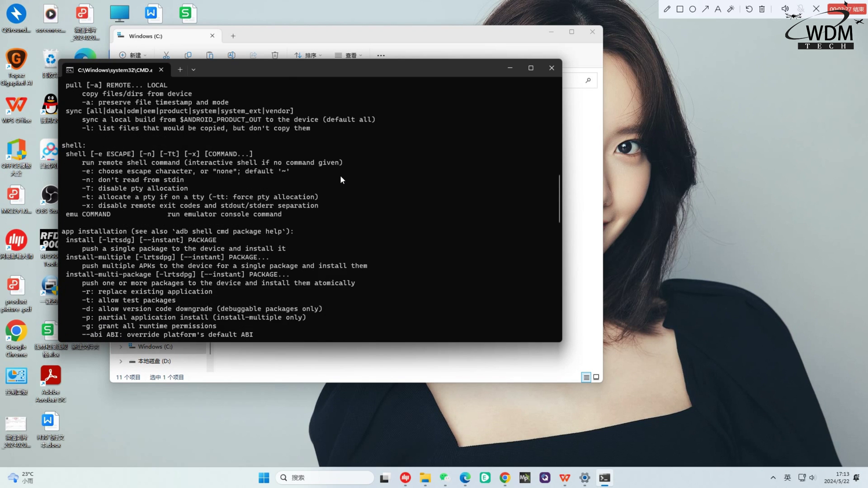
scroll(341, 177, "up", 8)
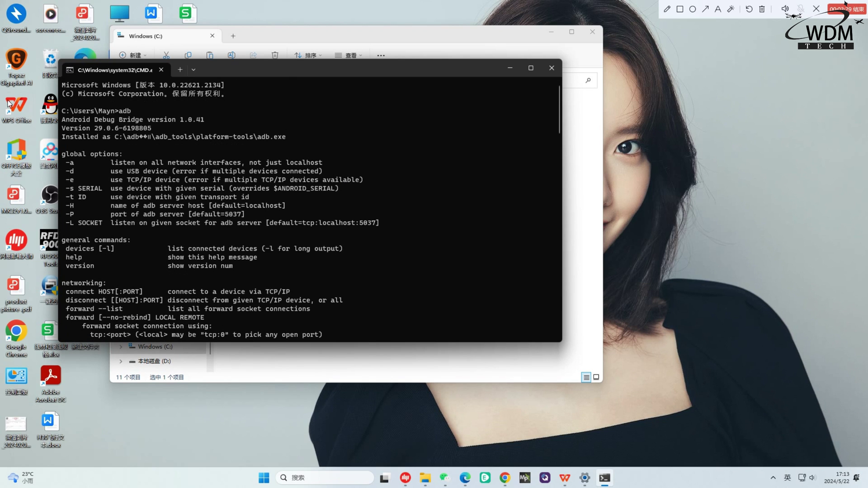
scroll(278, 119, "down", 20)
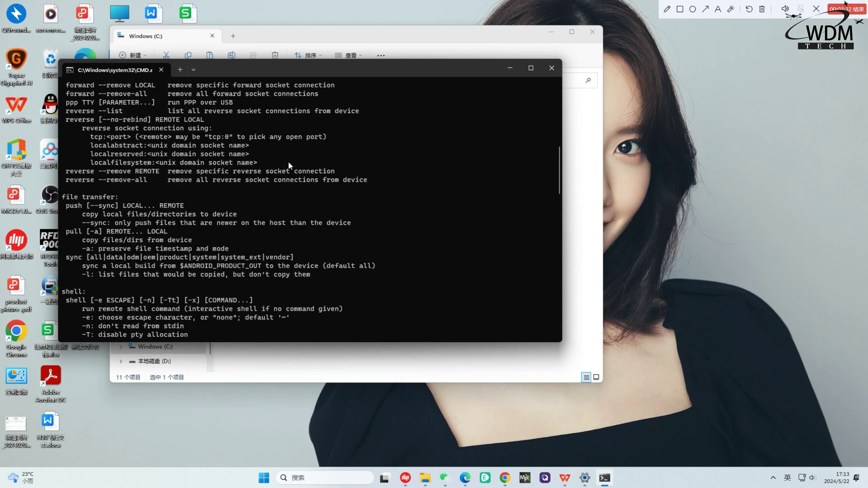
scroll(290, 181, "down", 15)
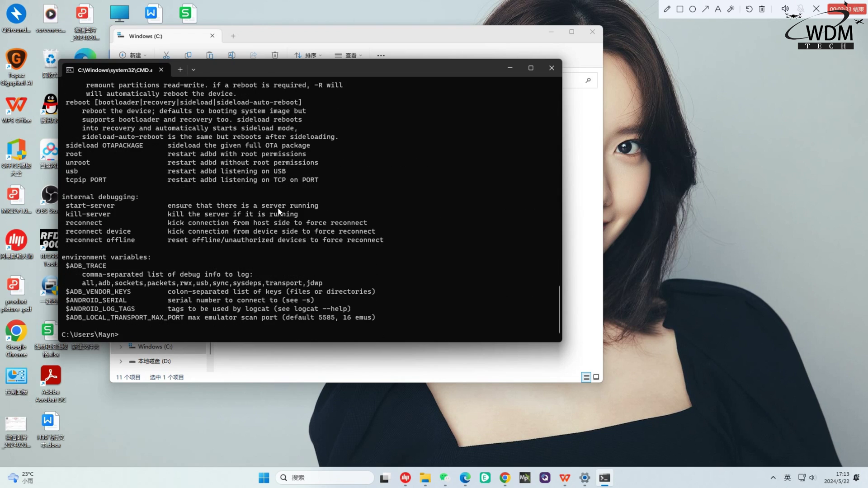
scroll(444, 197, "up", 10)
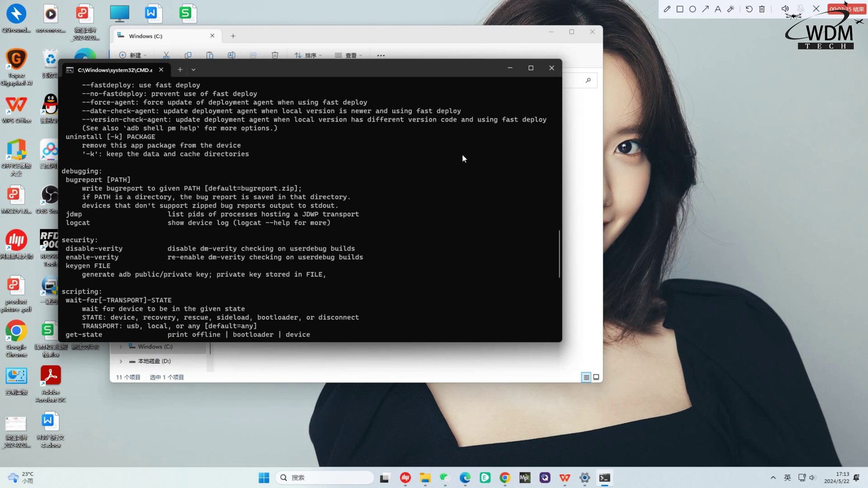
left_click(551, 69)
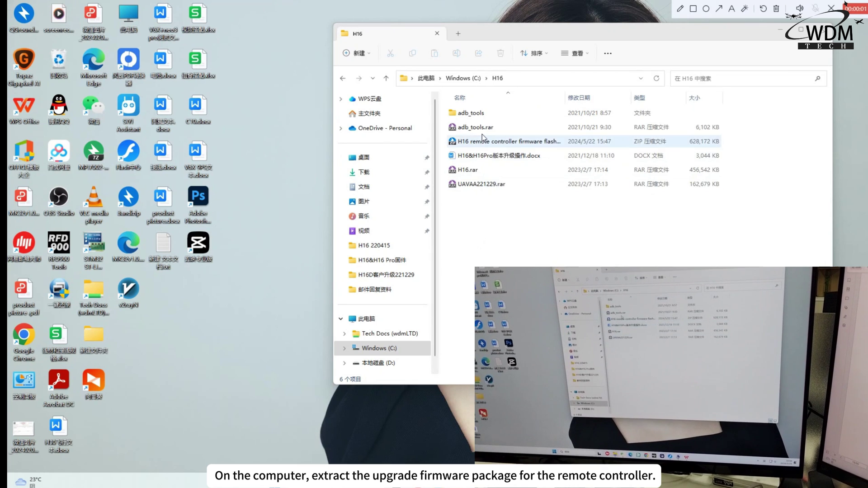
Extract the H16.rar archive into the current C:\H16 folder.
left_click(490, 172)
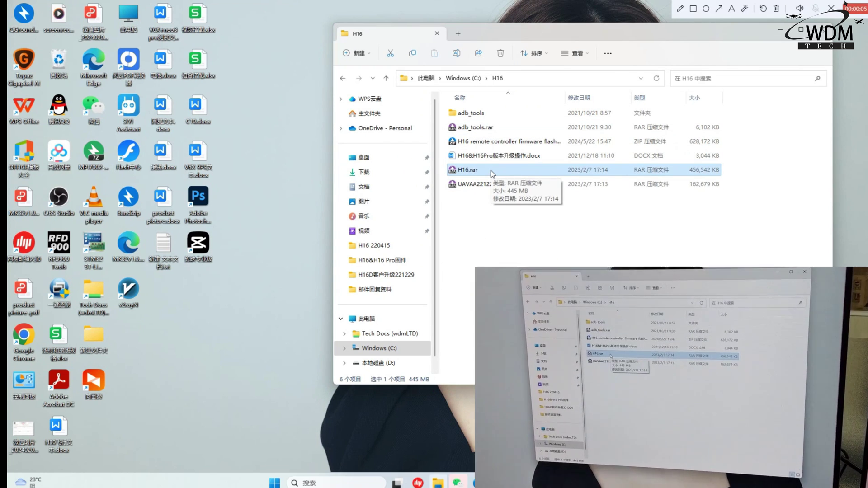
right_click(490, 170)
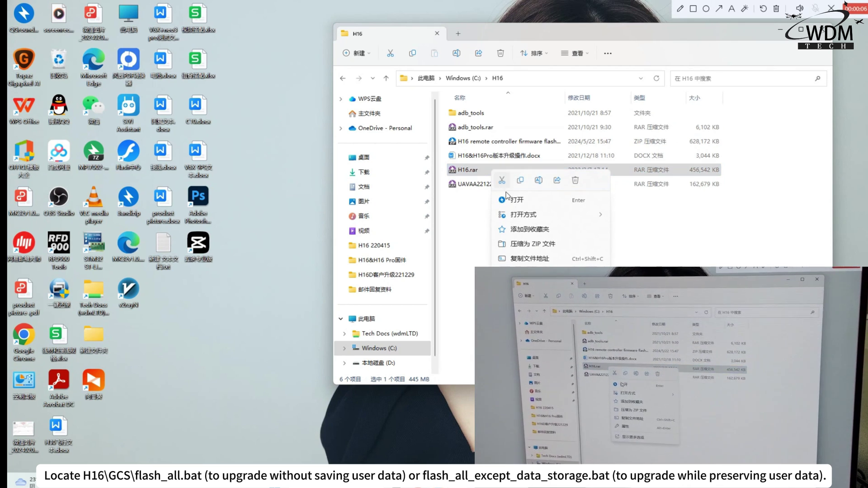
left_click(543, 291)
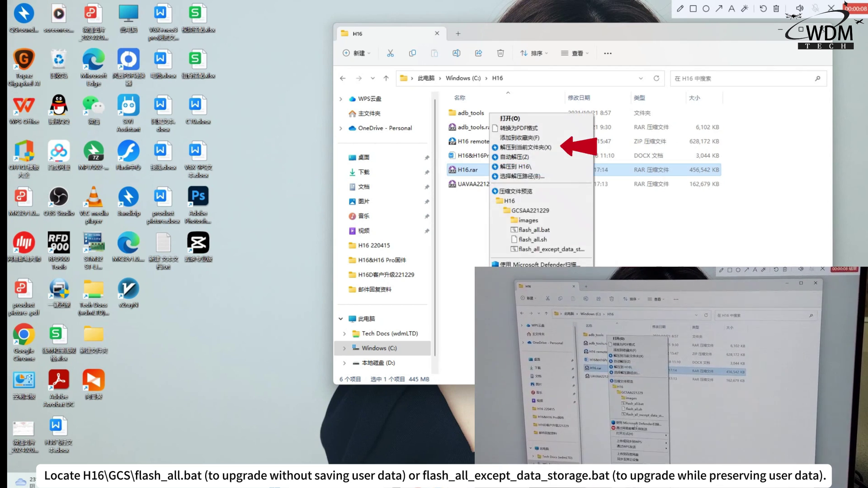
left_click(530, 150)
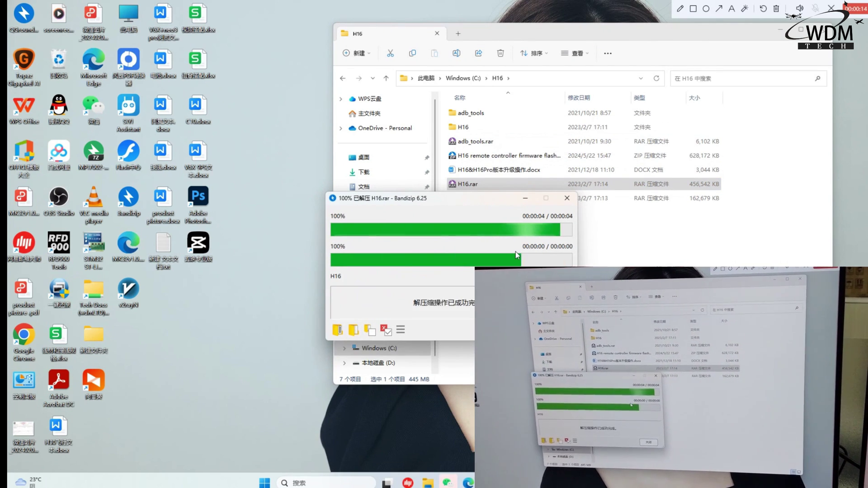
Close the finished extraction window and open the GCSAA221229 folder inside the extracted H16 folder.
left_click(551, 331)
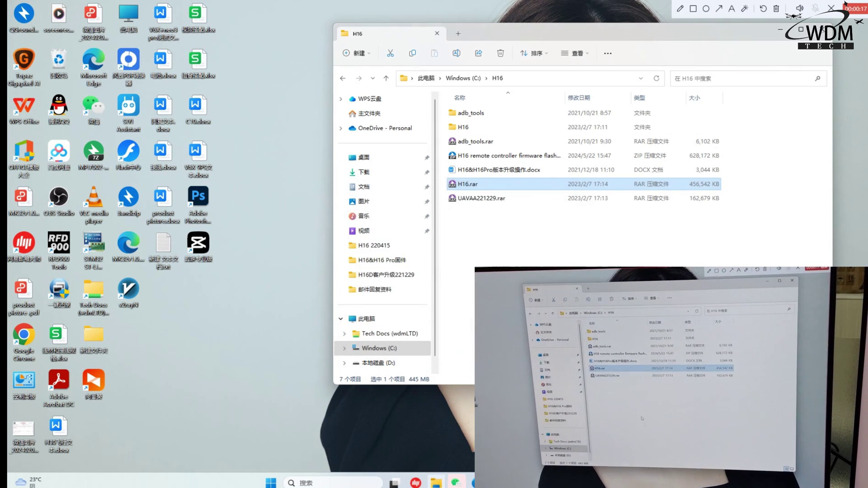
double_click(484, 128)
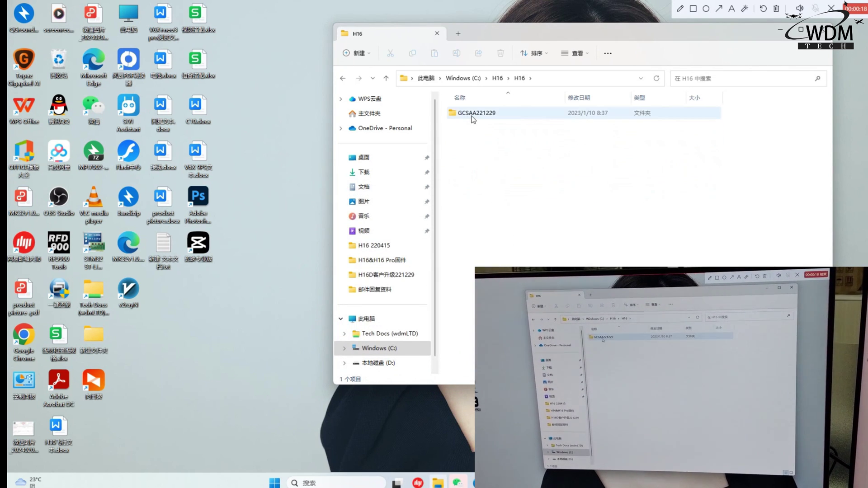
double_click(476, 114)
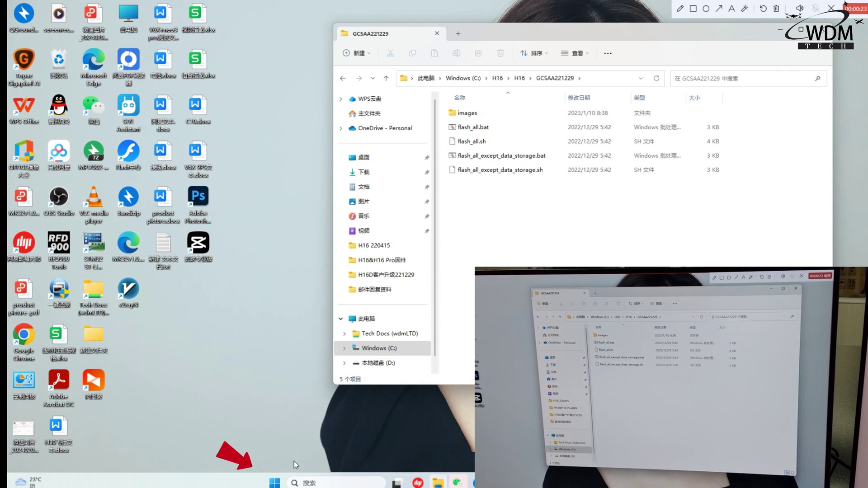
Open a new command prompt by running CMD from the Run dialog.
right_click(274, 483)
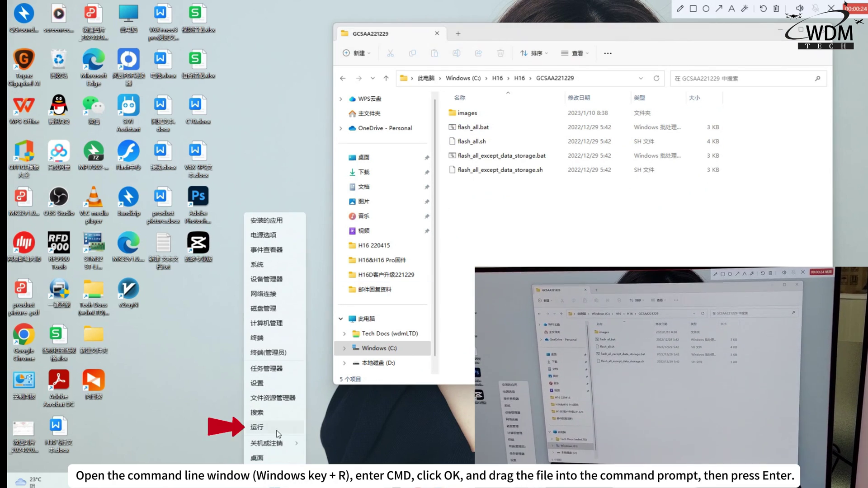
left_click(279, 428)
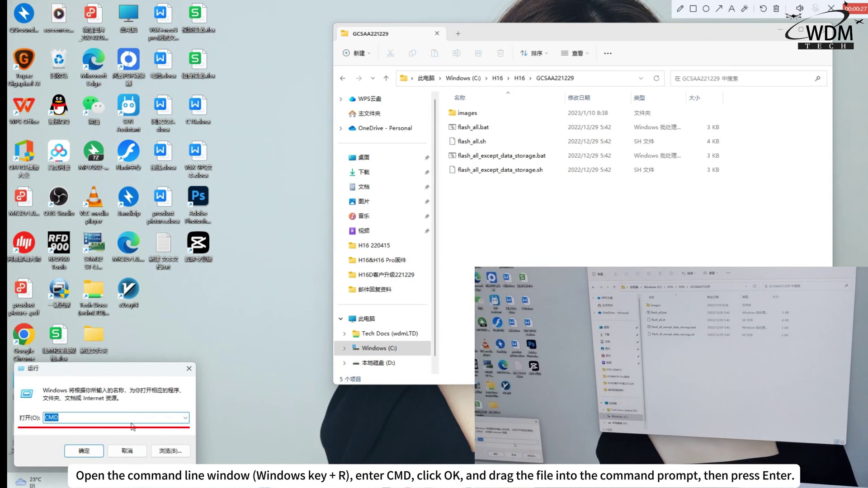
left_click(161, 424)
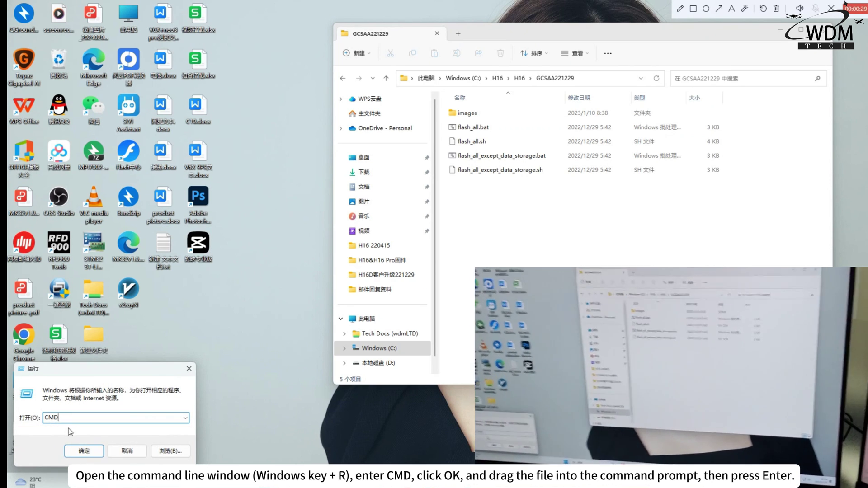
left_click(83, 451)
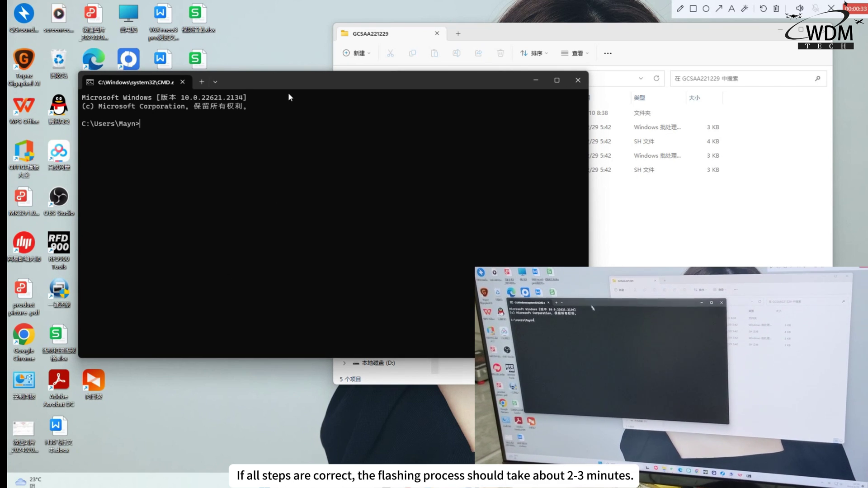
Place the command prompt beside the folder window, insert the path of flash_all.bat from GCSAA221229 into it, and run the script.
left_click_drag(316, 82, 275, 64)
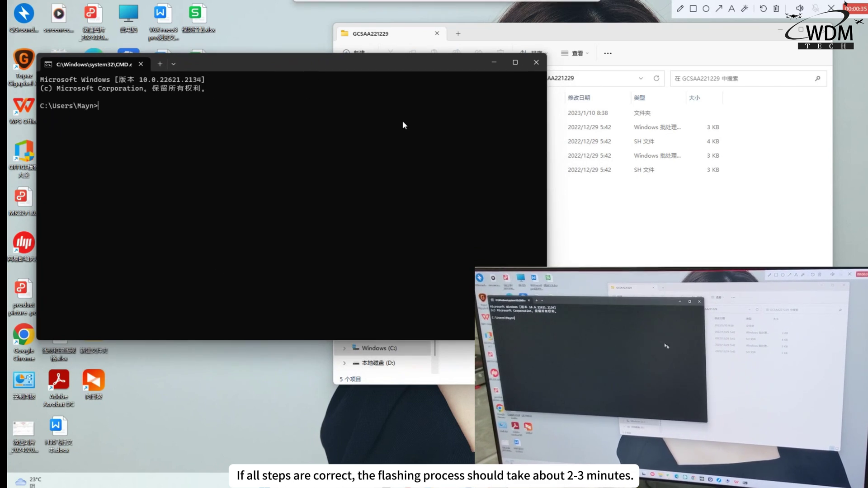
left_click(632, 220)
left_click_drag(472, 127, 187, 116)
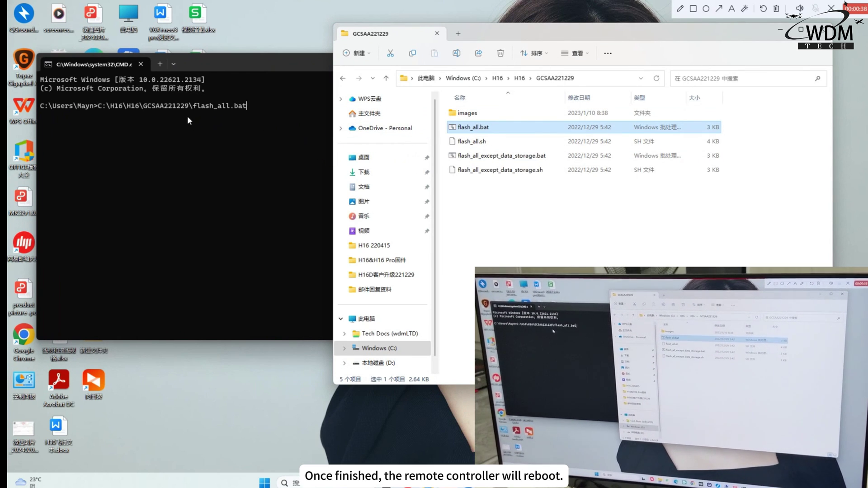
left_click(278, 108)
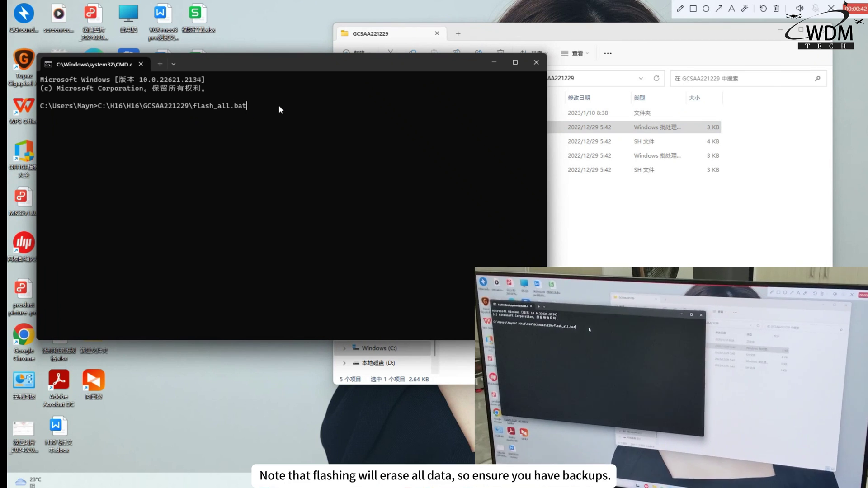
key("Return")
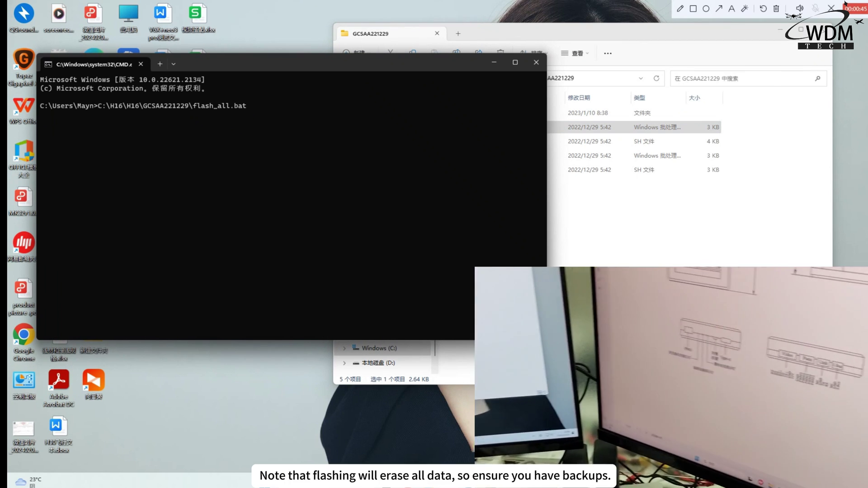